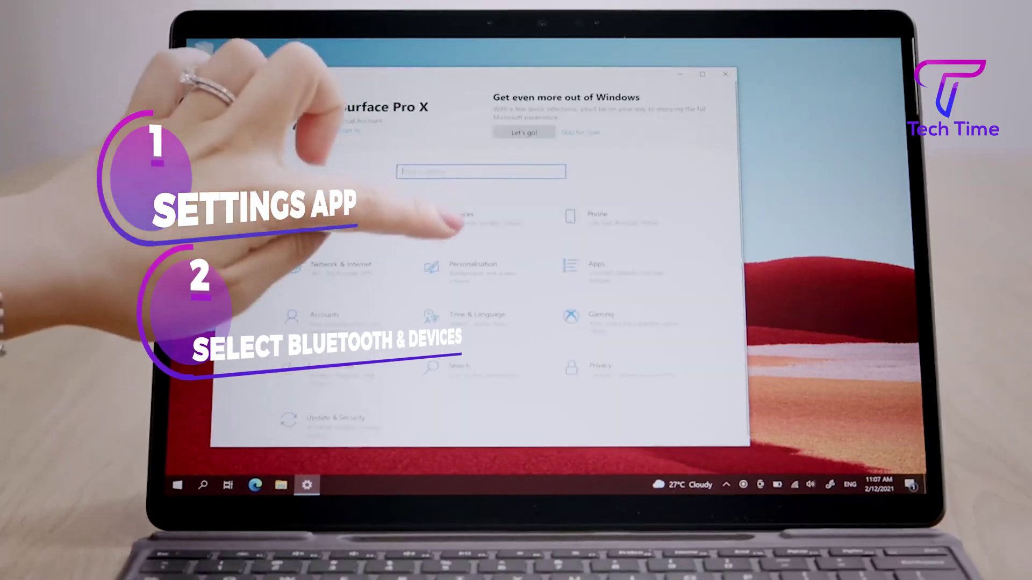
click(447, 216)
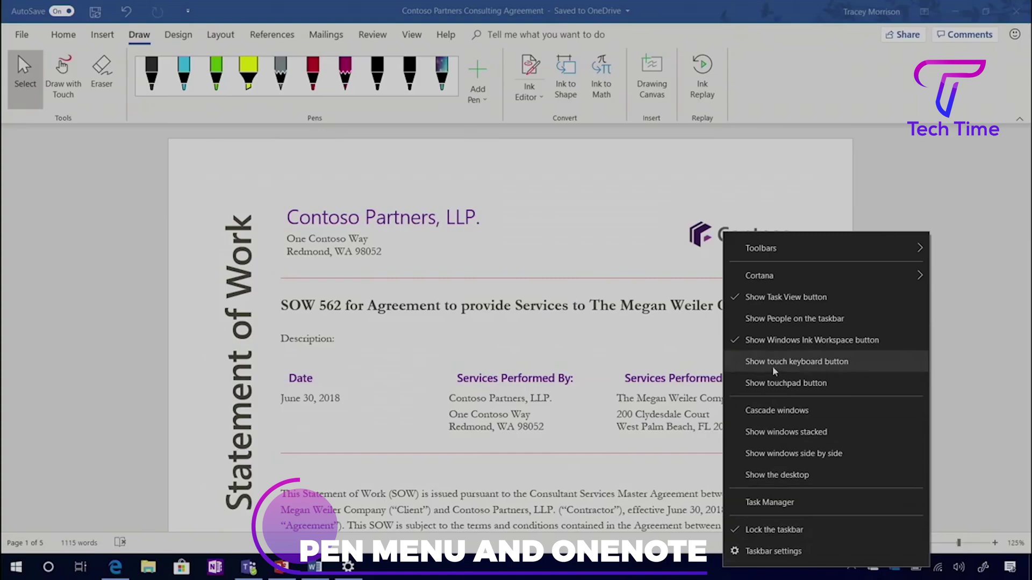
click(867, 372)
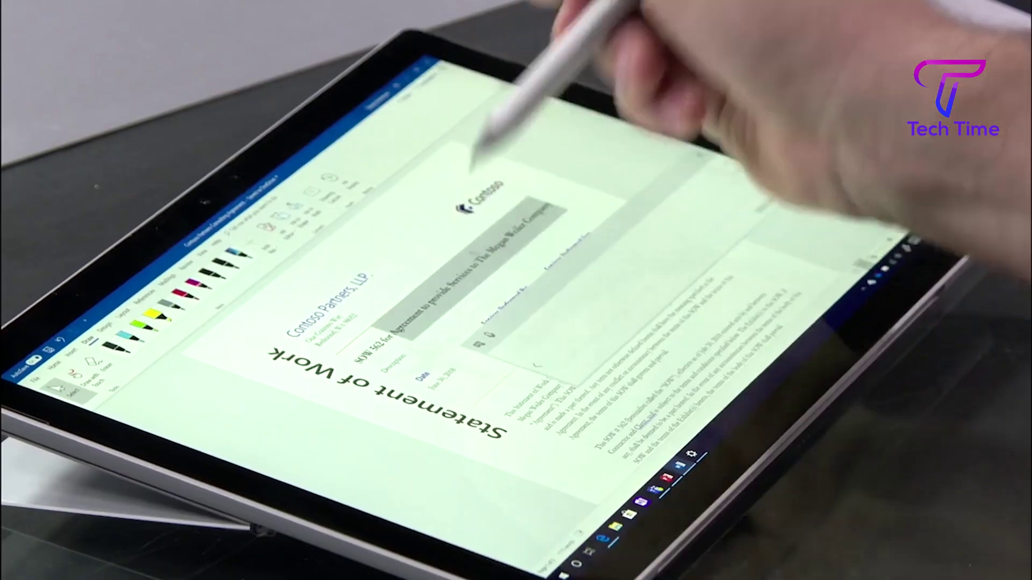